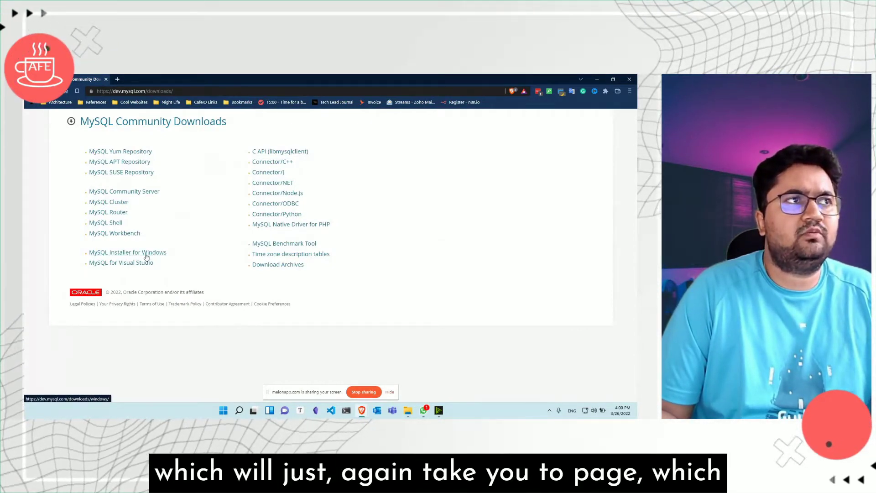
Review the download pages for MySQL Installer for Windows and MySQL Workbench.
left_click(146, 253)
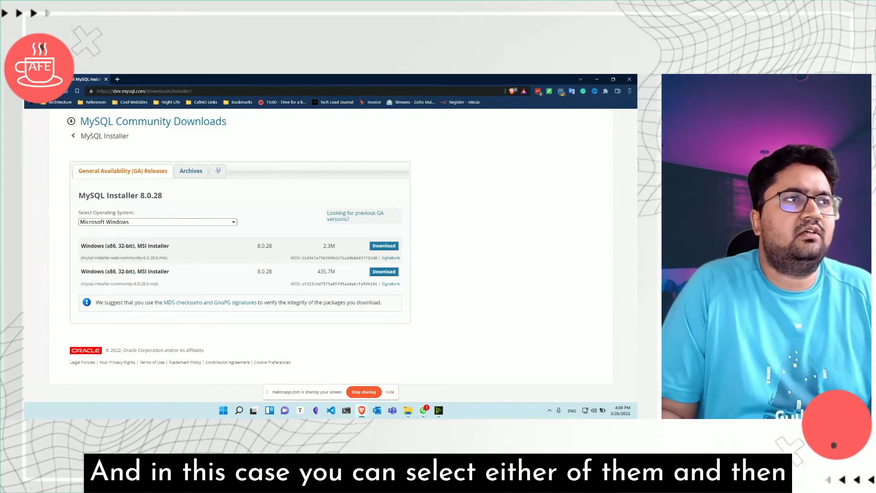
key("alt+Left")
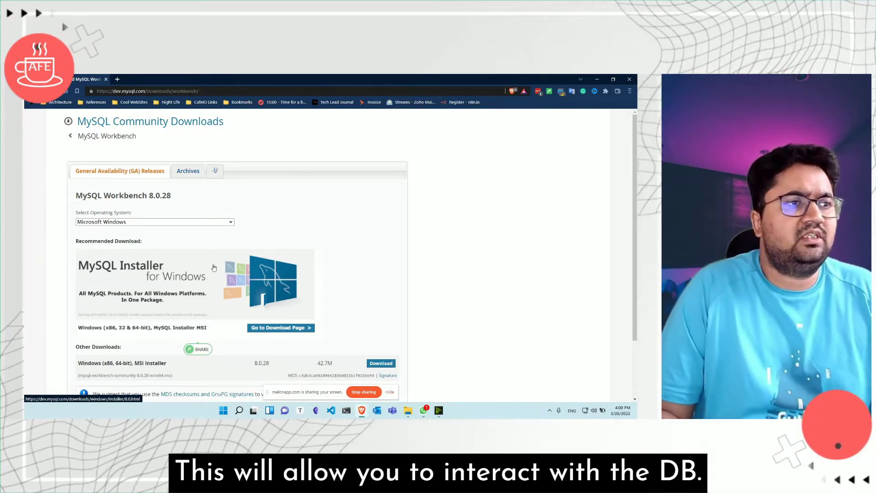
scroll(219, 309, "down", 2)
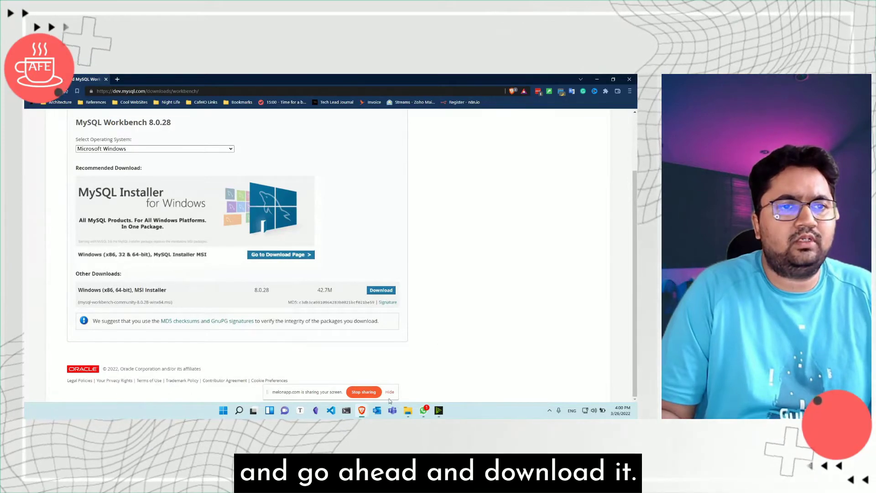
Switch to File Explorer's My SQL installer folder and launch mysql-installer-community-8.0.28.0.msi.
left_click(408, 410)
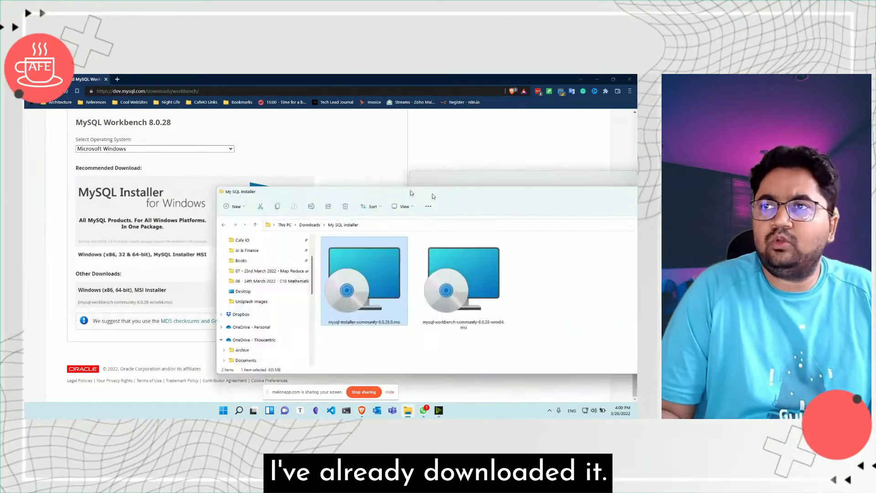
left_click_drag(431, 193, 328, 76)
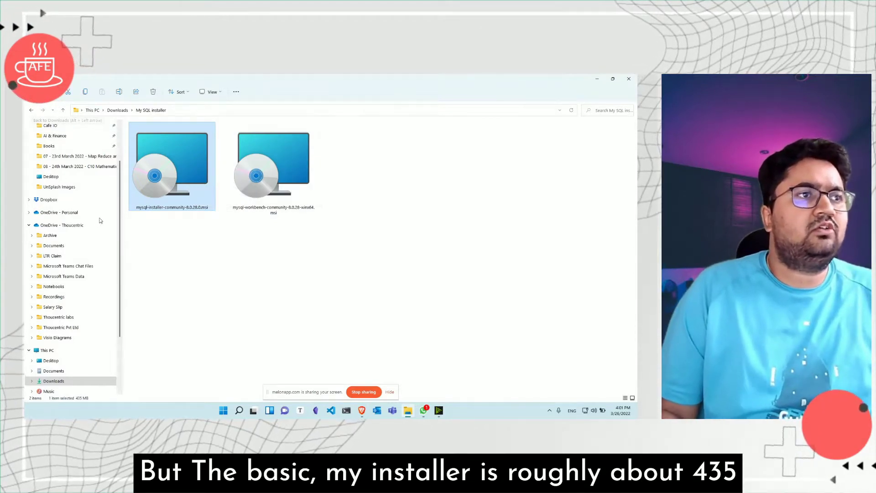
left_click_drag(123, 219, 59, 228)
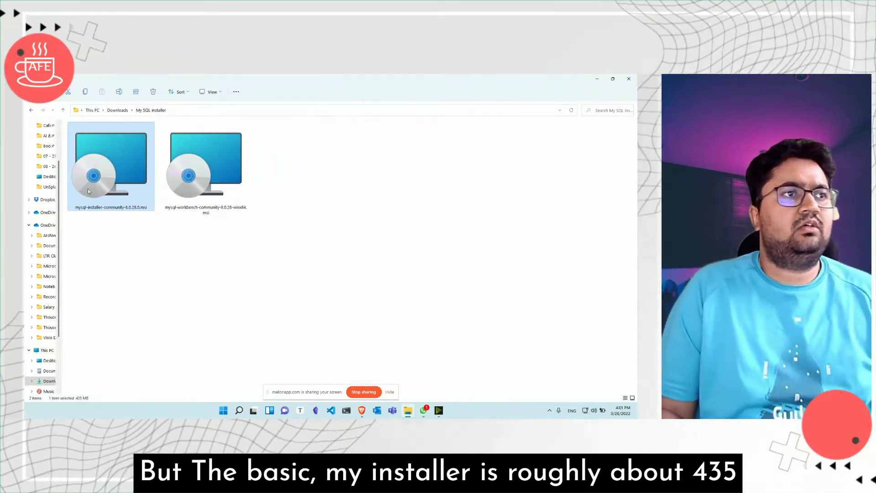
left_click(184, 196)
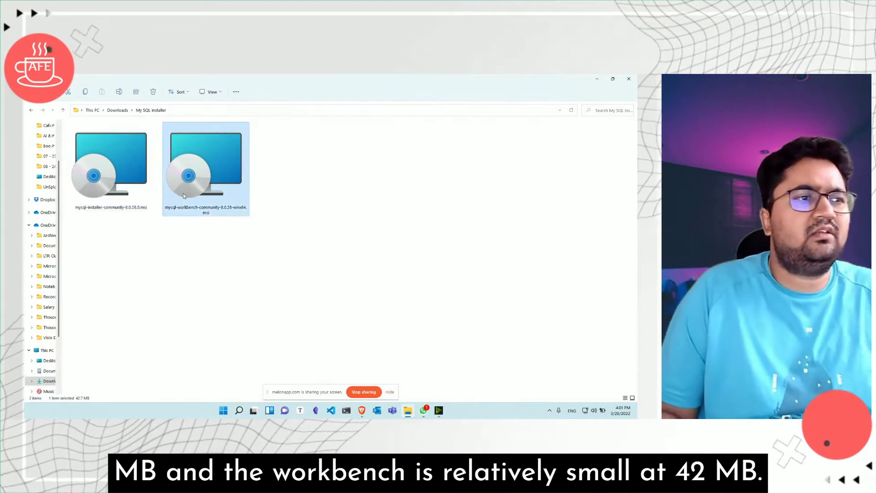
double_click(134, 201)
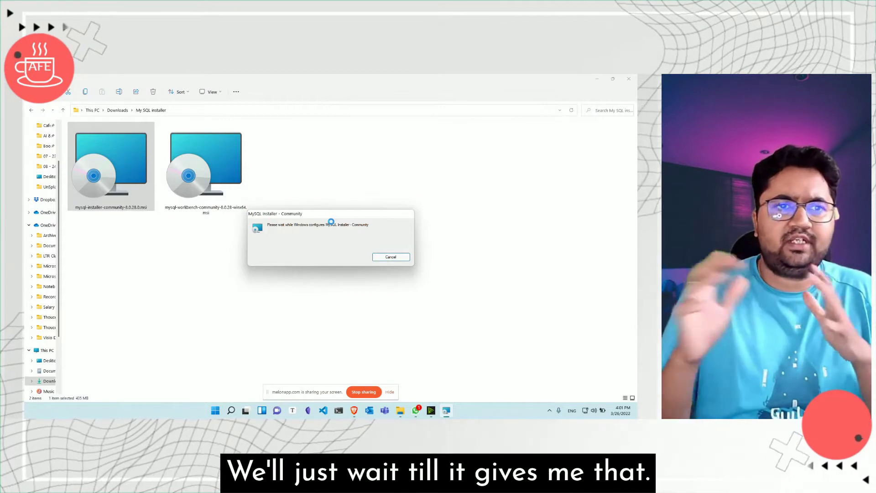
Minimize the File Explorer window to clear the desktop for the MySQL Installer.
left_click(431, 410)
left_click(455, 167)
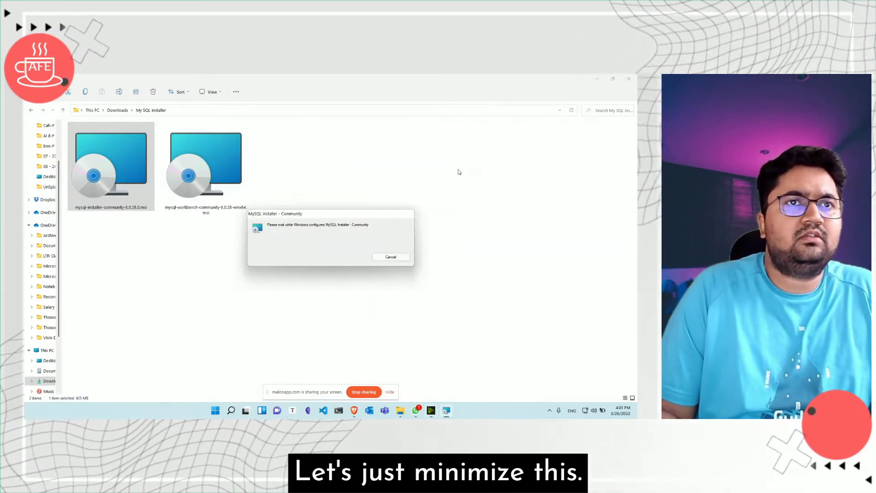
left_click(596, 79)
left_click(596, 79)
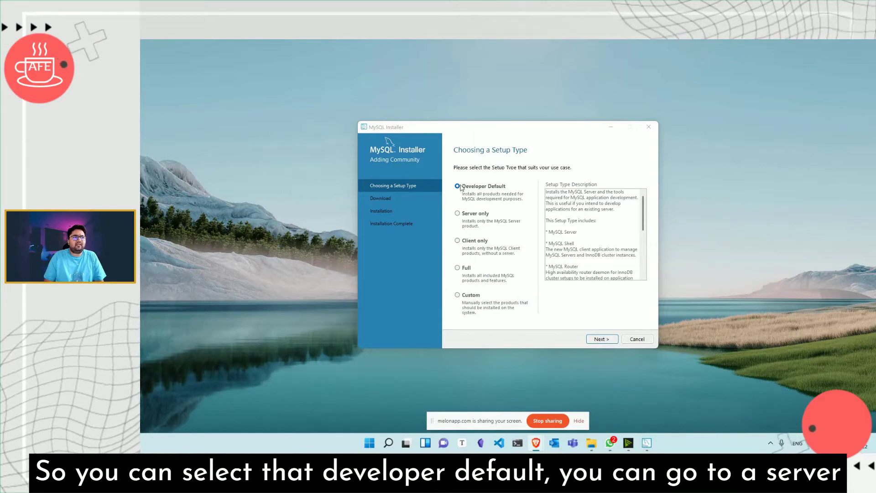
Preview the Server only, Client only and Full setup types, choose Custom and proceed to product selection.
left_click(457, 214)
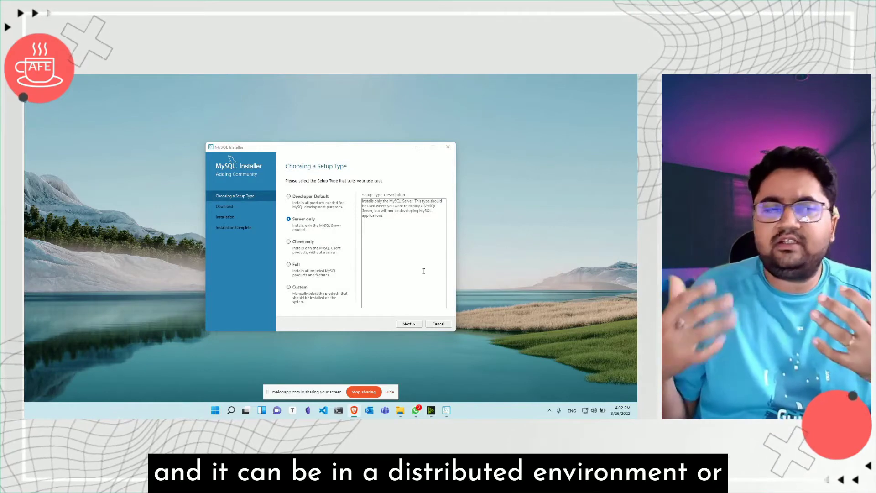
left_click(289, 243)
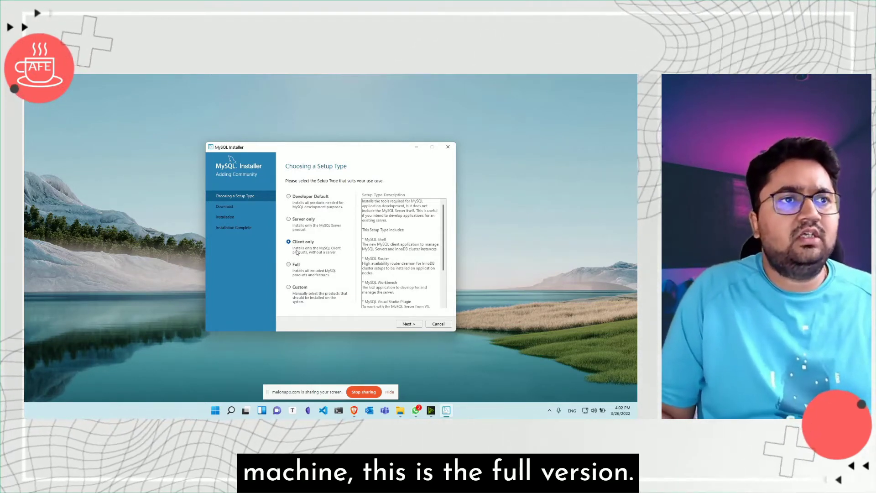
left_click(295, 265)
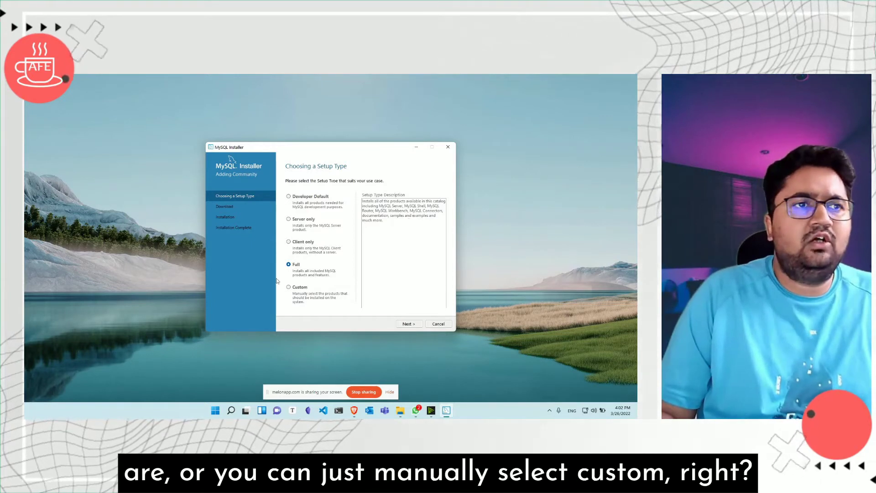
left_click(289, 288)
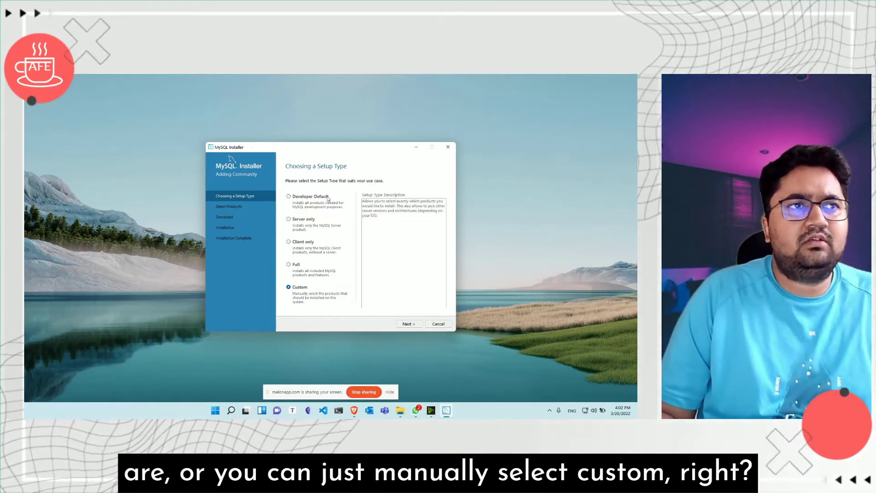
left_click(415, 324)
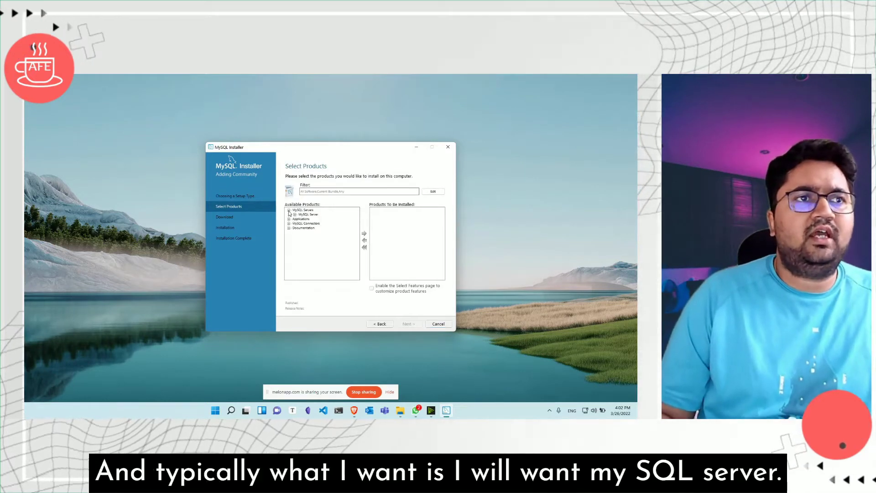
Add MySQL Server 8.0.28 - X64 to the products to be installed.
left_click(288, 210)
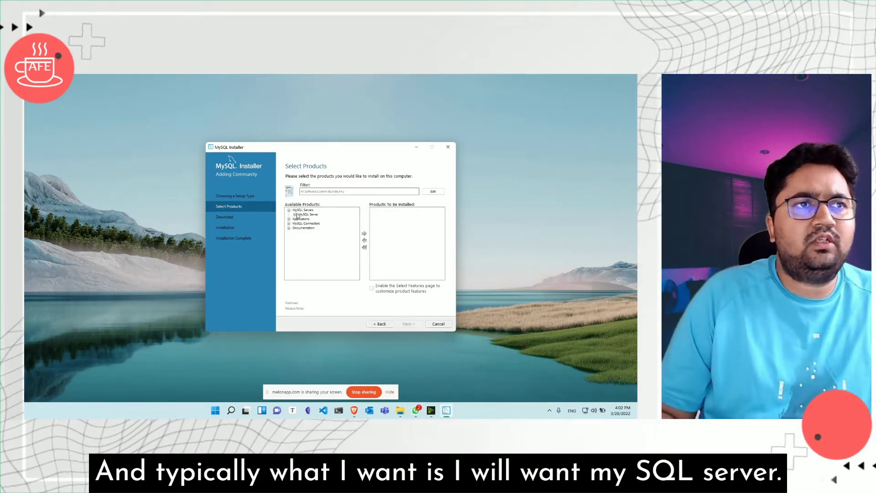
left_click(295, 215)
left_click(300, 219)
left_click(323, 224)
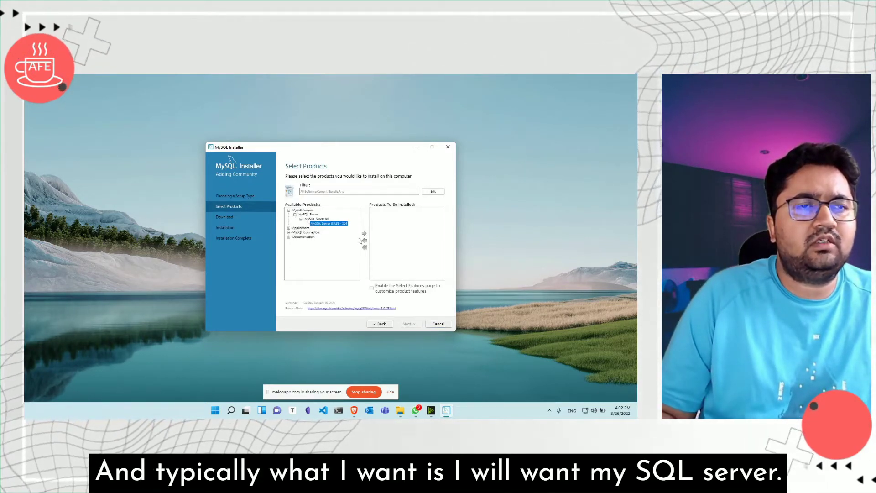
left_click(364, 233)
Add MySQL Workbench 8.0.28 - X64 from the applications to the products to be installed.
left_click(288, 227)
left_click(295, 232)
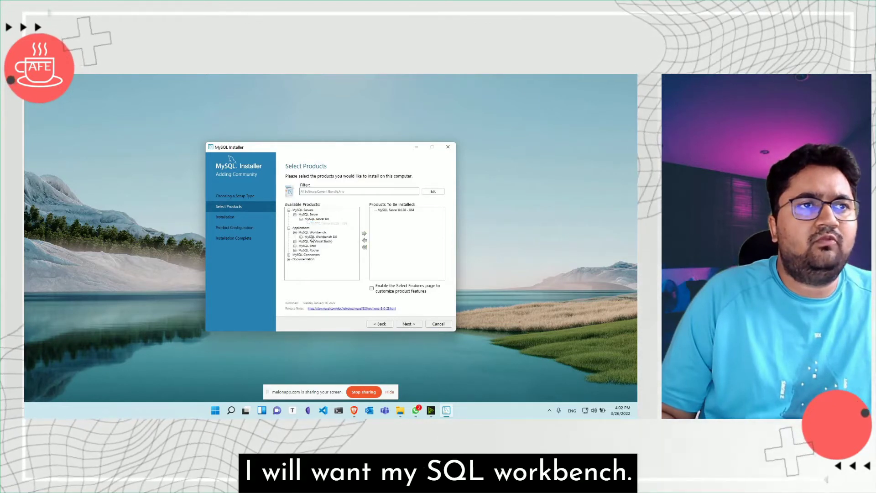
left_click(301, 237)
left_click(329, 242)
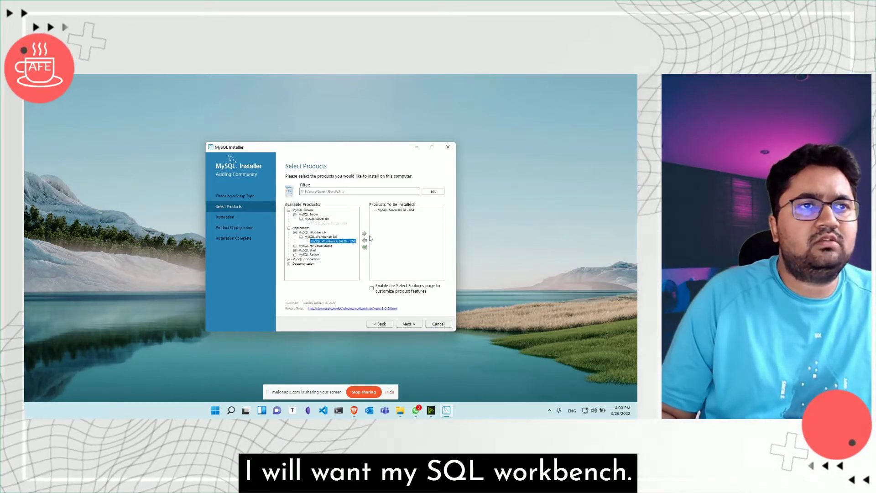
double_click(329, 242)
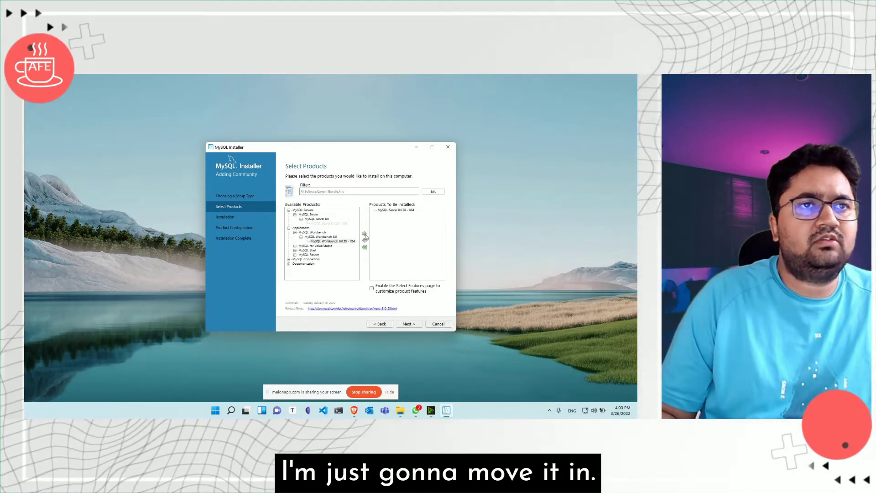
left_click(294, 246)
left_click(301, 250)
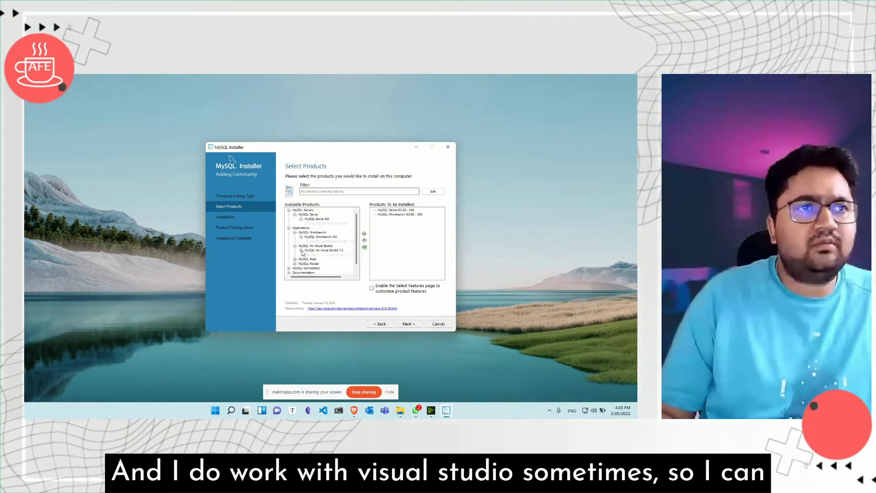
left_click(313, 250)
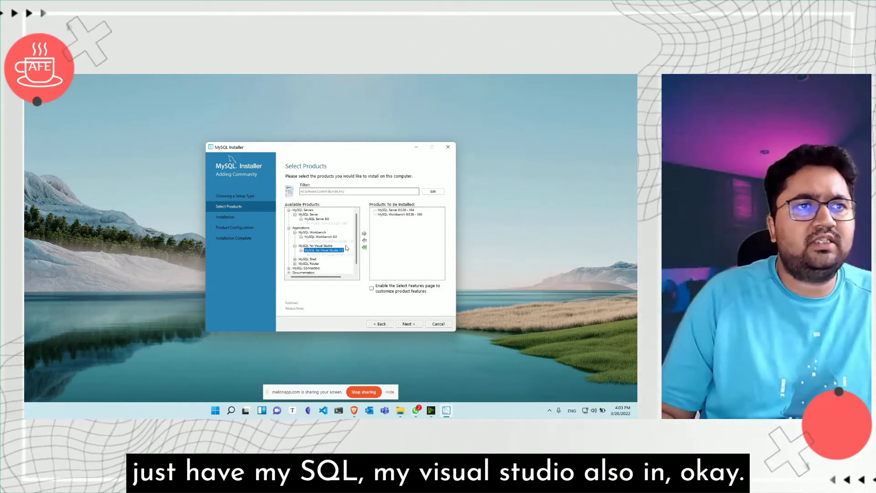
left_click(301, 250)
left_click(295, 246)
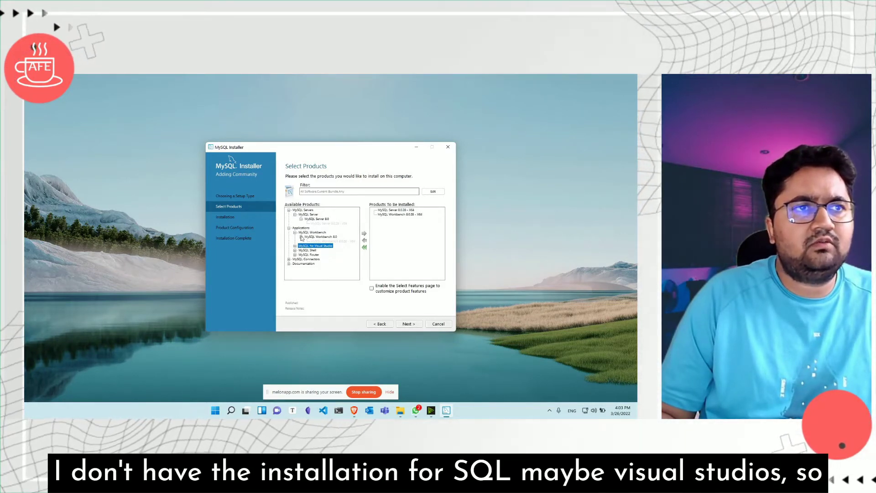
Add MySQL Shell 8.0.28 - X64 to the products to be installed.
left_click(295, 251)
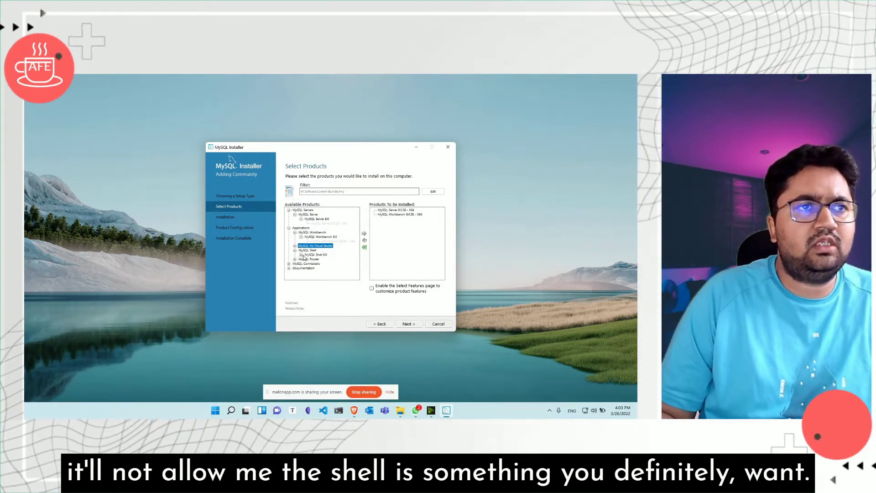
left_click(301, 255)
left_click(327, 259)
left_click(364, 237)
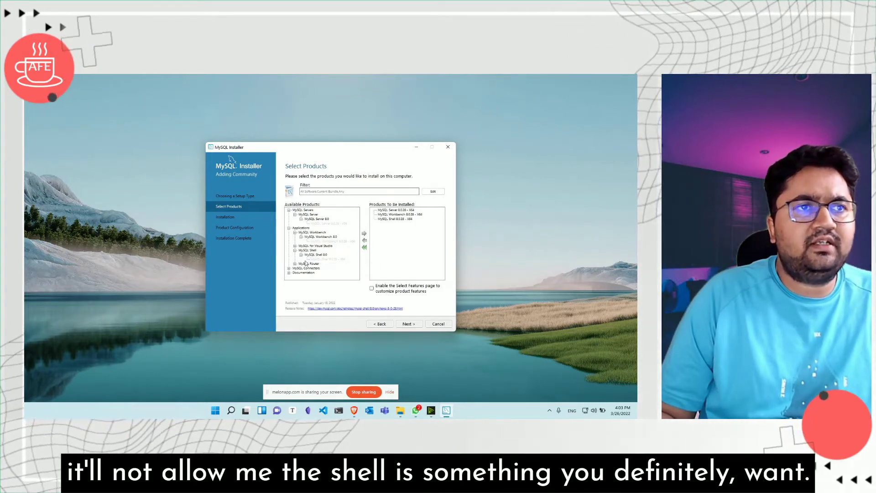
Add MySQL Router 8.0.28 - X64 to the products to be installed.
left_click(296, 263)
left_click(301, 269)
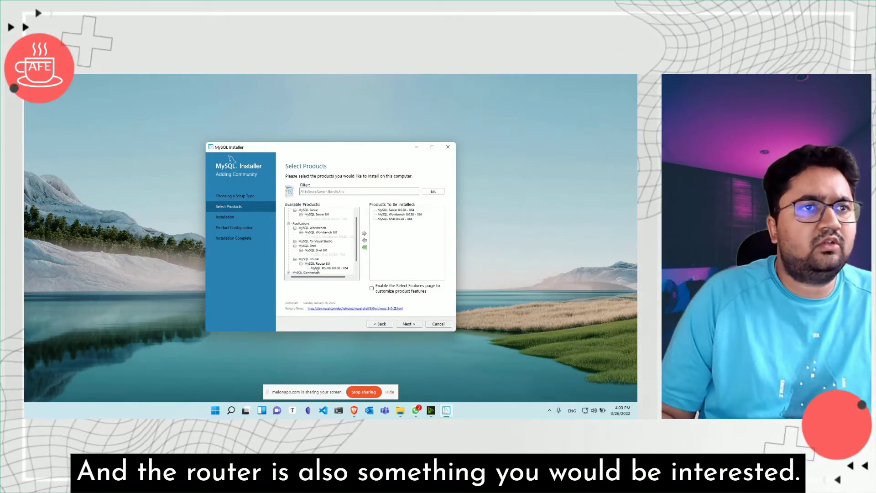
left_click(325, 267)
left_click(364, 235)
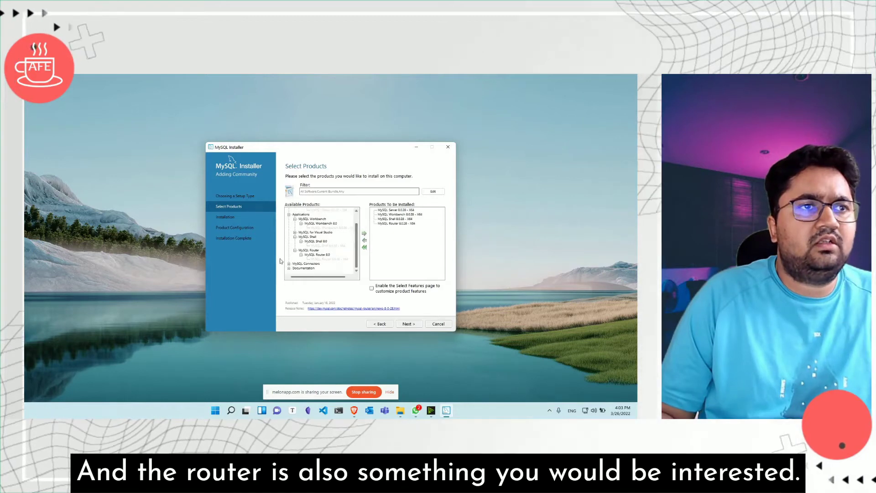
Add Connector/ODBC 8.0.28 - X64 from the MySQL Connectors to the products to be installed.
scroll(314, 259, "down", 2)
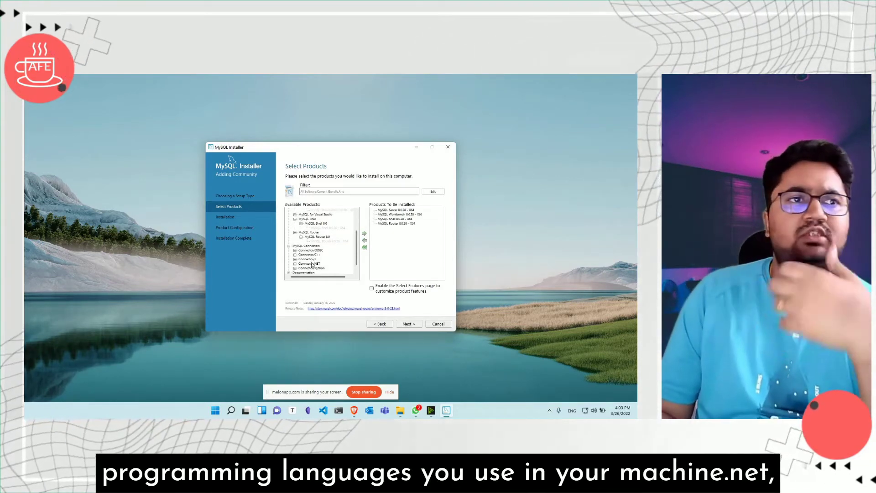
left_click(313, 259)
left_click(314, 250)
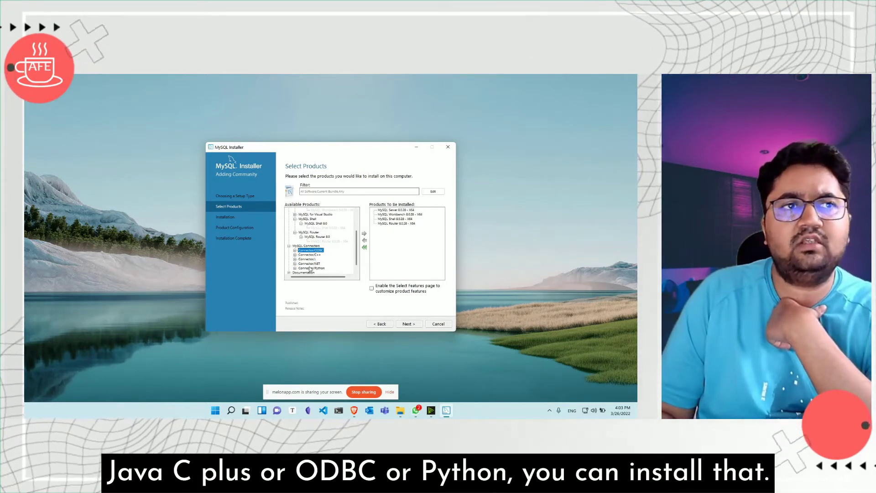
scroll(313, 269, "down", 1)
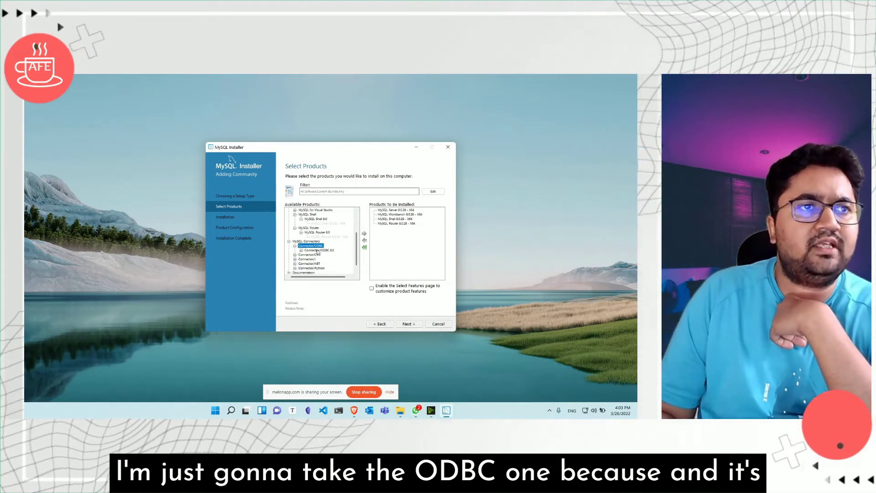
left_click(295, 245)
left_click(300, 250)
left_click(331, 254)
left_click(364, 233)
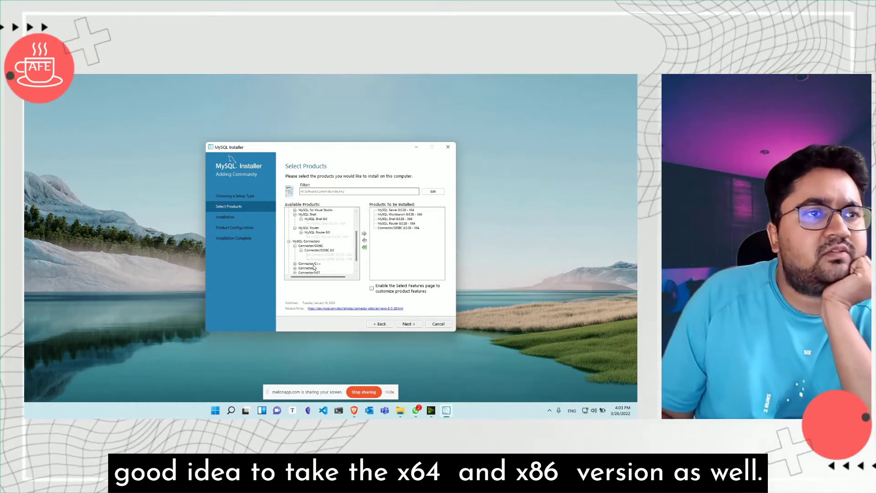
left_click(295, 246)
Add Connector/Python 8.0.28 - X64 to the products to be installed.
left_click(295, 264)
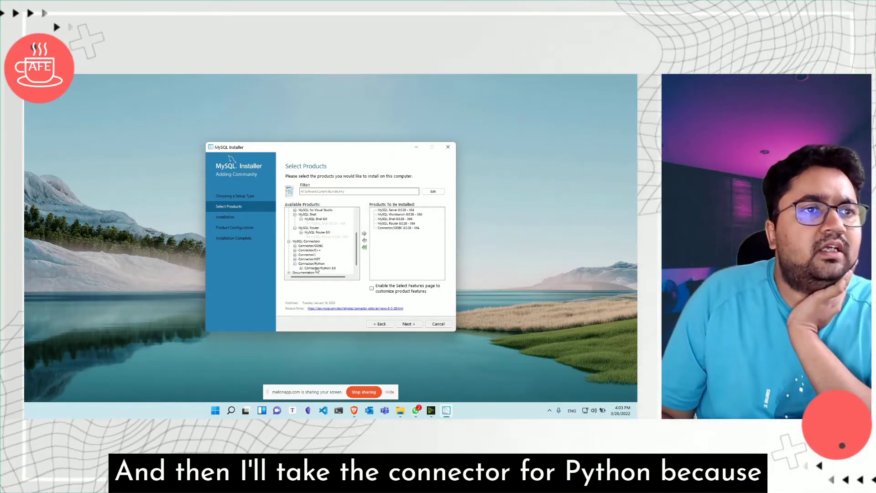
left_click(319, 267)
left_click(301, 268)
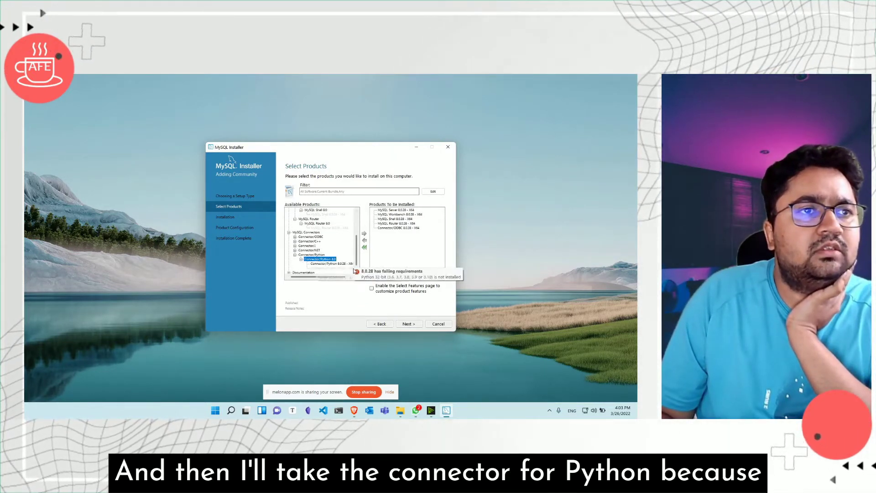
left_click(349, 264)
left_click(364, 234)
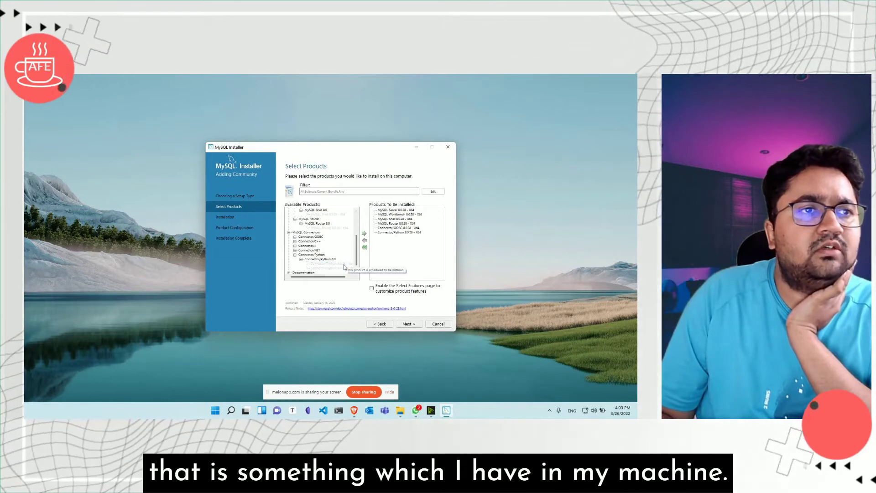
Browse the Documentation category down to the Samples and Examples 8.0.28 package.
left_click(289, 272)
left_click(295, 268)
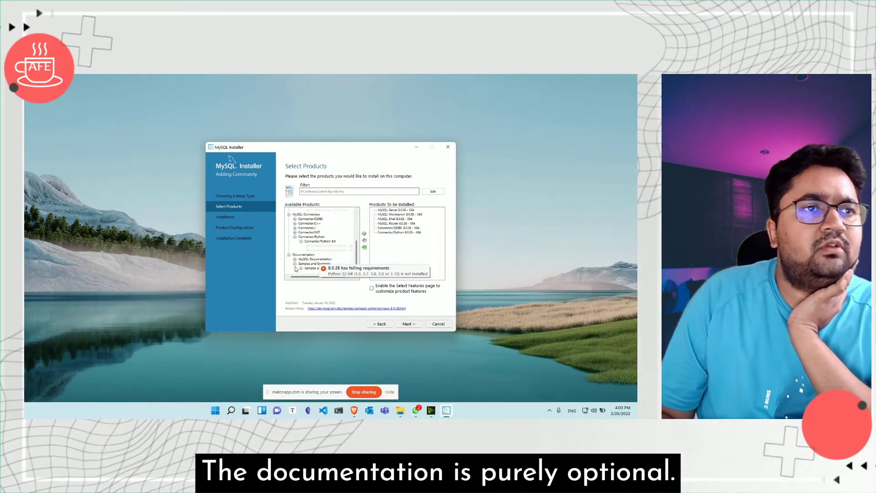
left_click(322, 268)
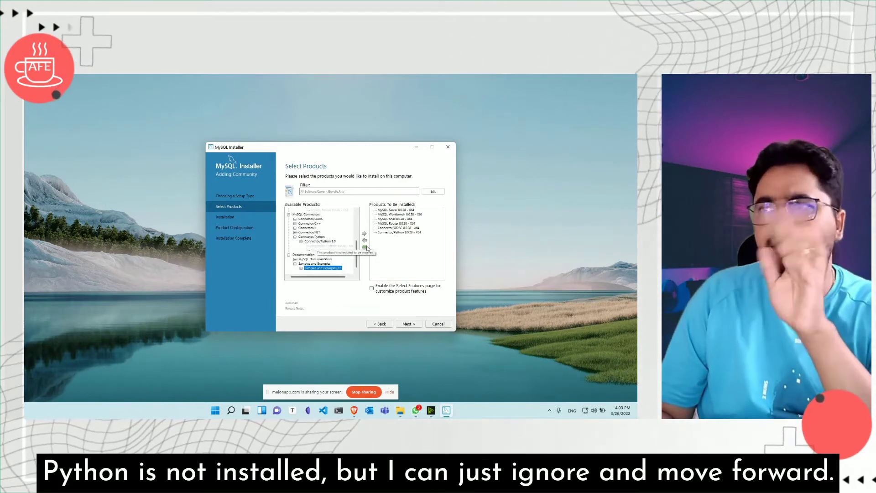
left_click(301, 268)
left_click(331, 268)
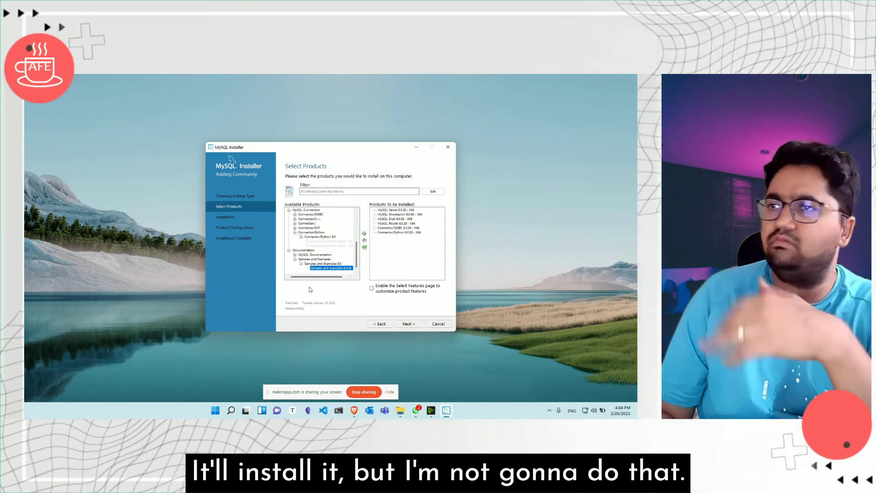
Add MySQL Documentation 8.0.28 from the Documentation category to the products to be installed.
left_click(295, 255)
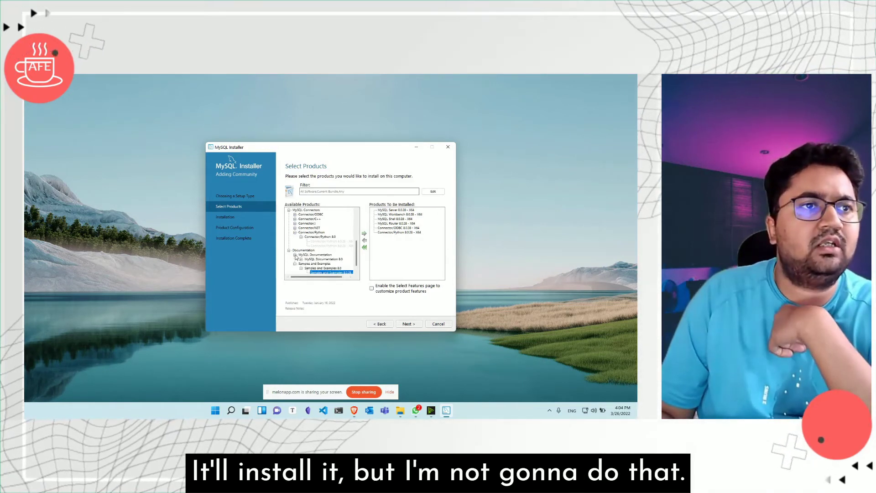
left_click(301, 260)
left_click(332, 264)
left_click(364, 234)
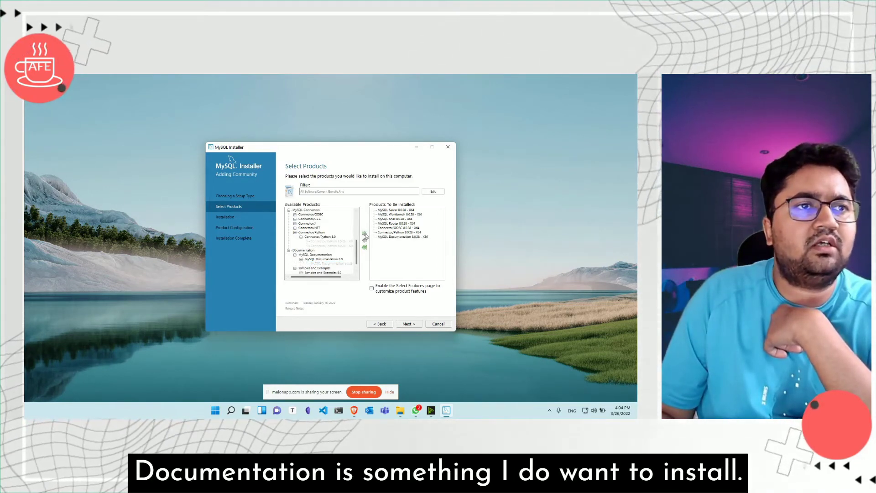
left_click(299, 254)
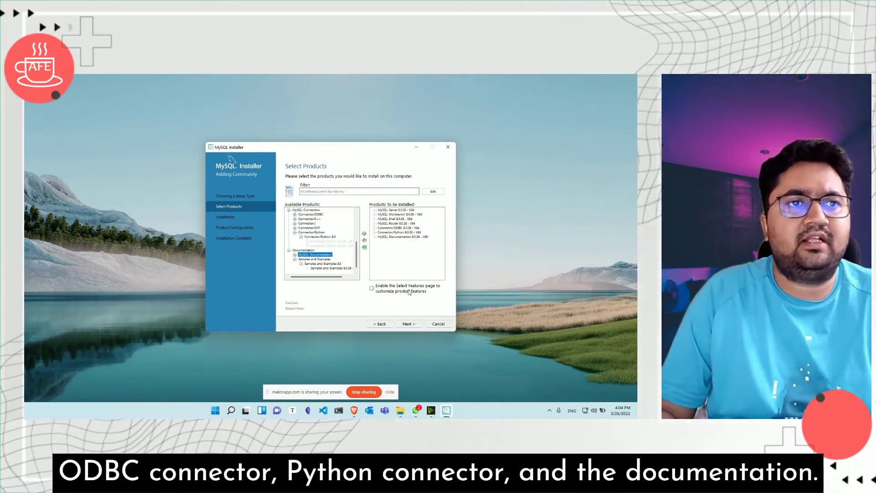
Continue to the path conflicts and copy the install directory path of MySQL Workbench 8.0.28.
left_click(408, 324)
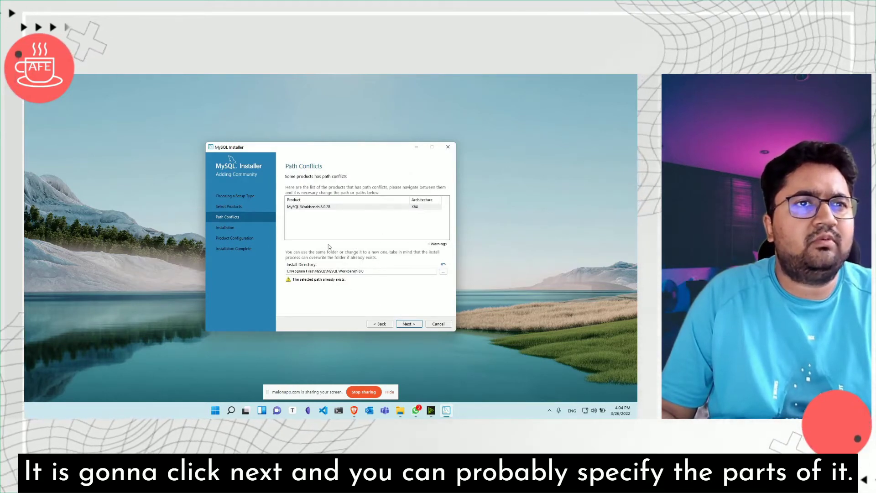
left_click(423, 208)
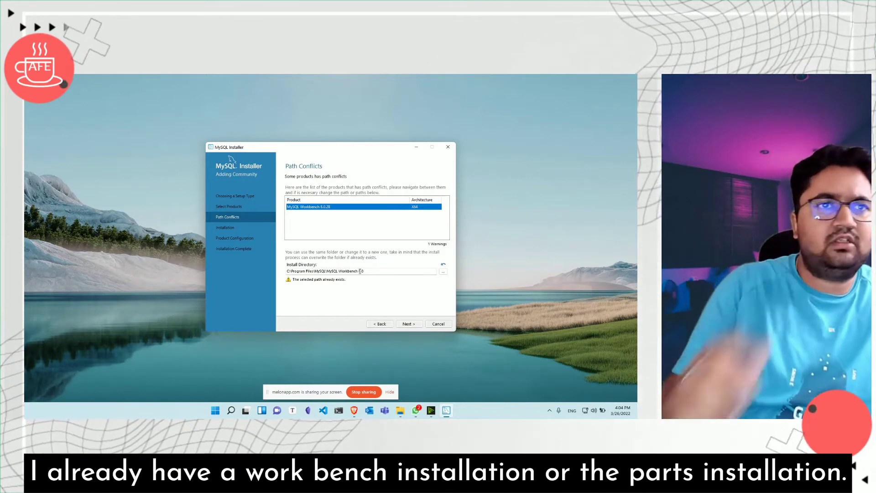
left_click(400, 410)
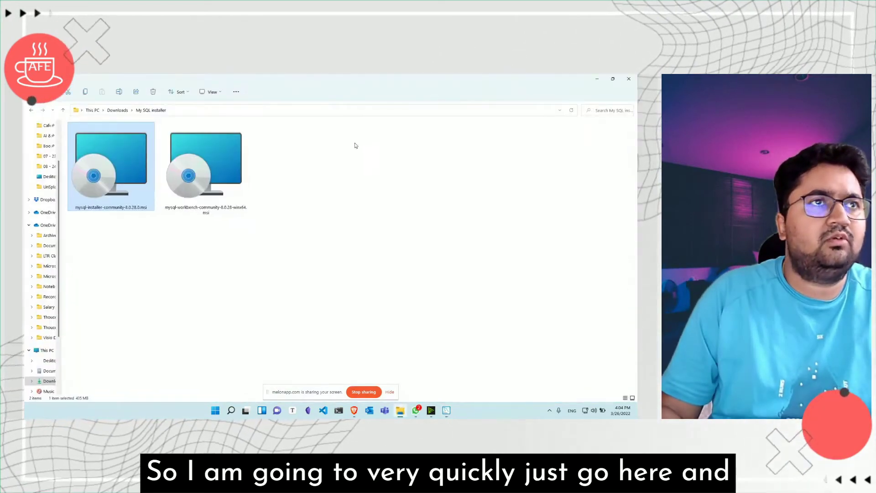
left_click_drag(355, 74, 636, 183)
left_click_drag(364, 271, 268, 269)
key("ctrl+c")
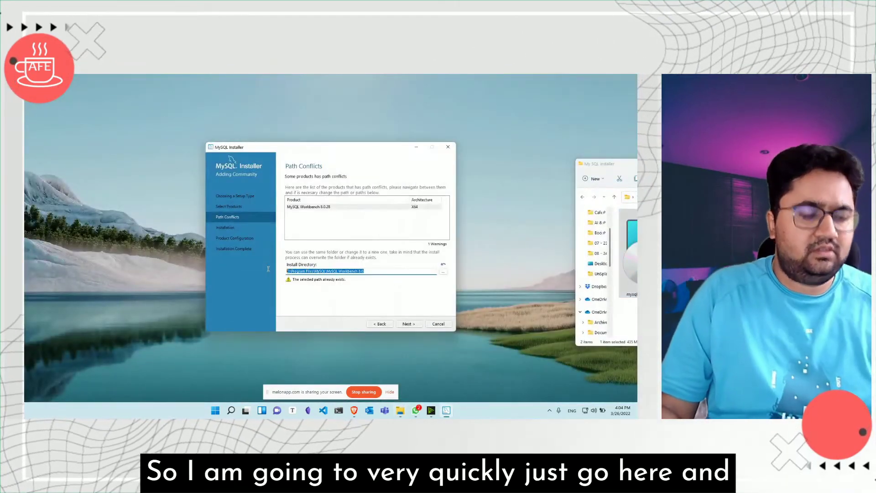
Switch to File Explorer and open the copied MySQL Workbench 8.0 install path.
double_click(607, 163)
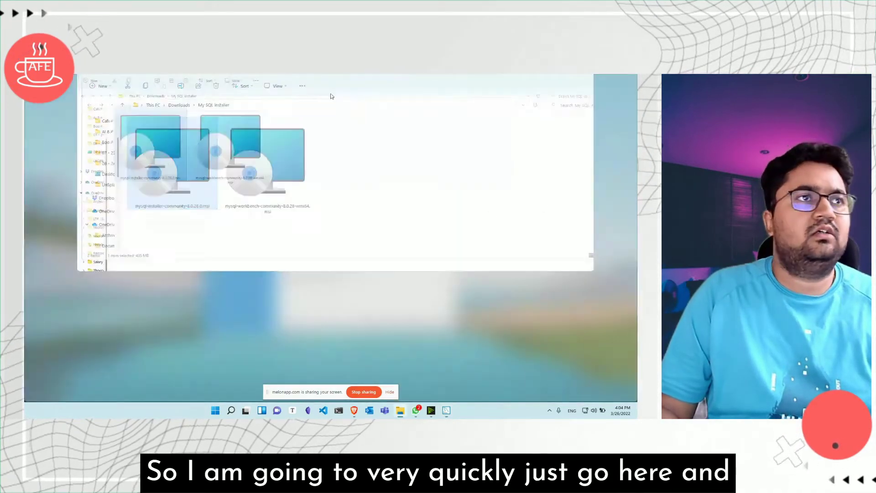
left_click(222, 110)
key("ctrl+v")
key("Return")
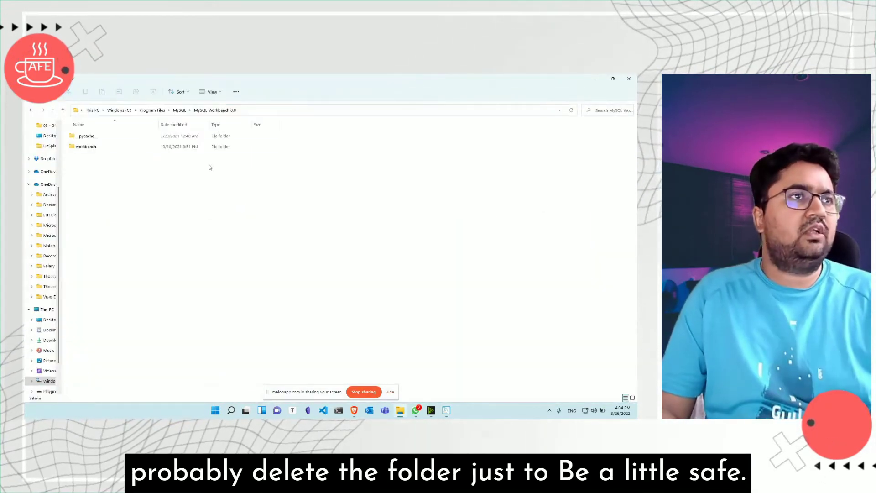
Go up to Program Files, delete the existing MySQL folder and minimize File Explorer.
left_click(178, 110)
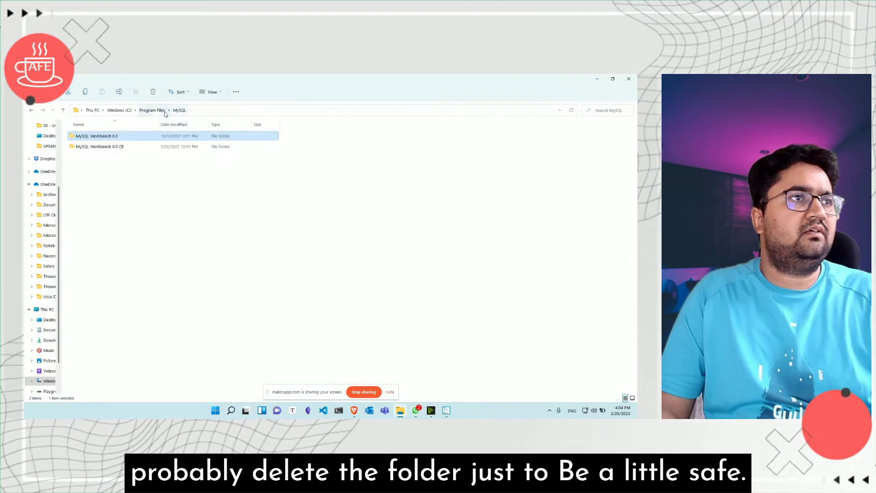
key("alt+Up")
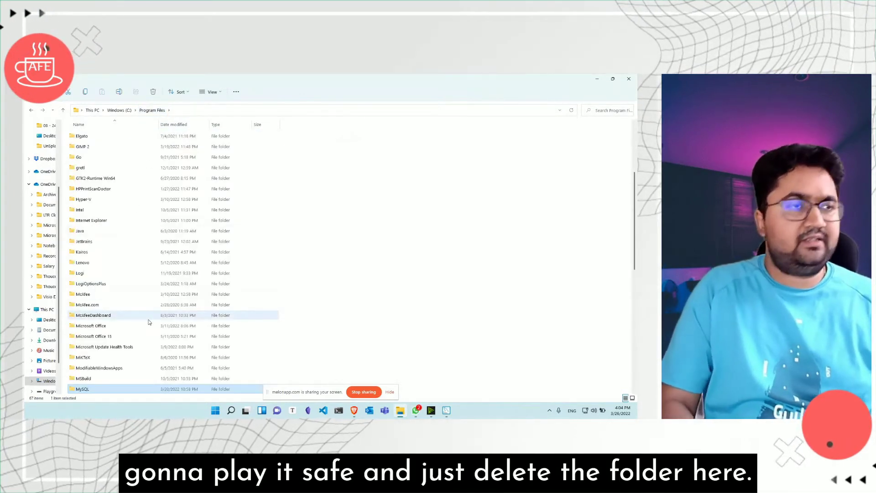
key("Delete")
left_click(356, 269)
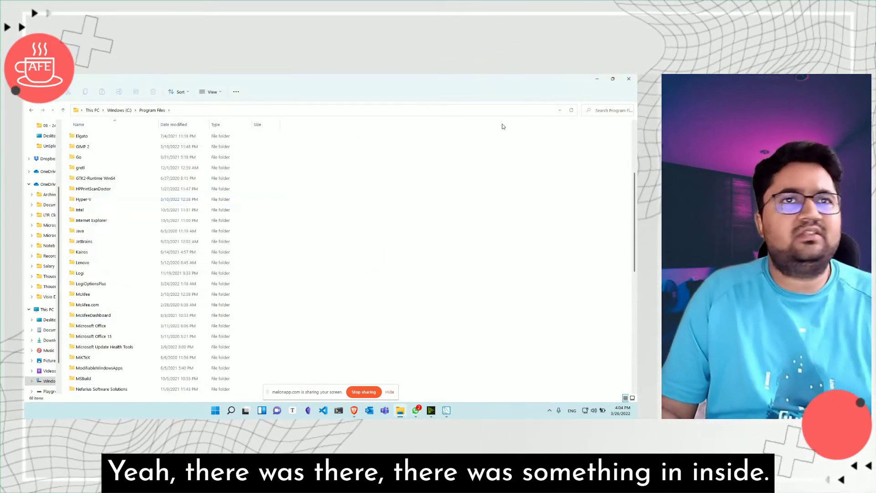
left_click(595, 79)
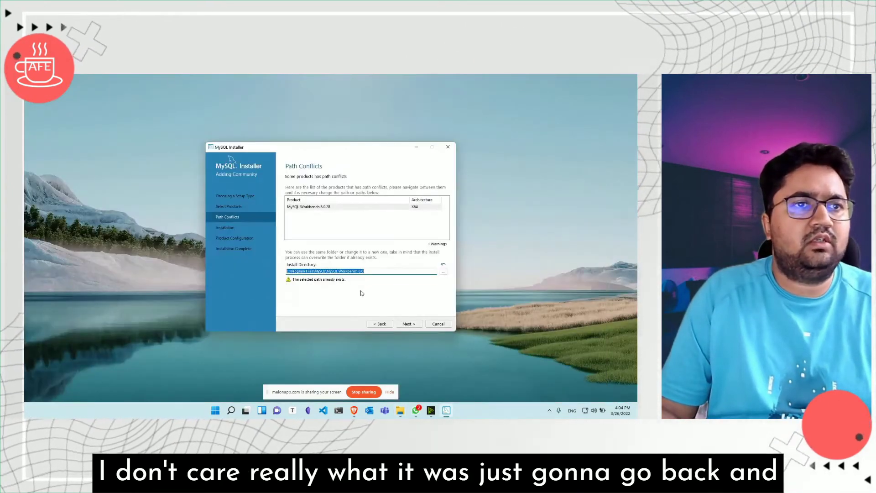
Go back to the product selection to recheck the paths, continue to the installation page and execute the installation.
left_click(379, 324)
left_click(409, 324)
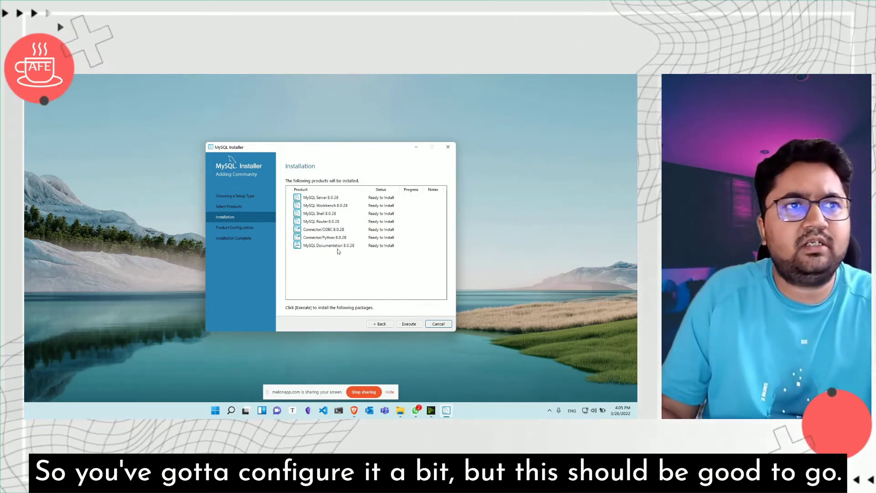
left_click(409, 324)
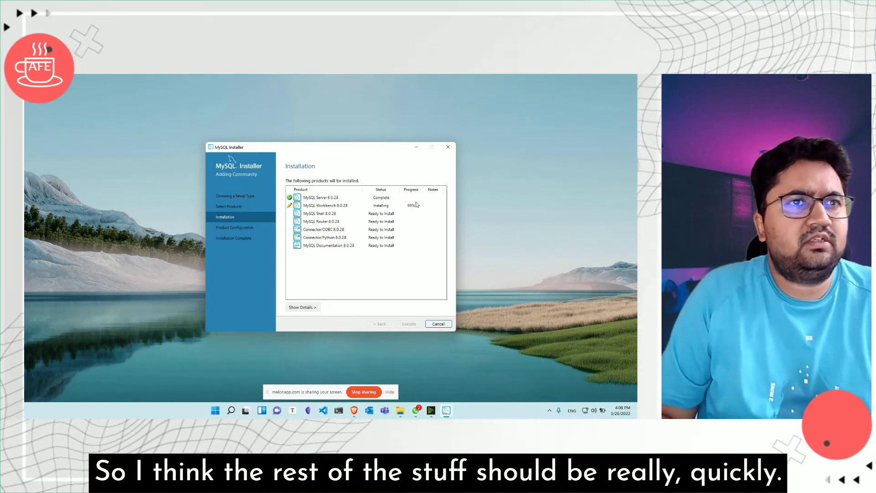
left_click(319, 206)
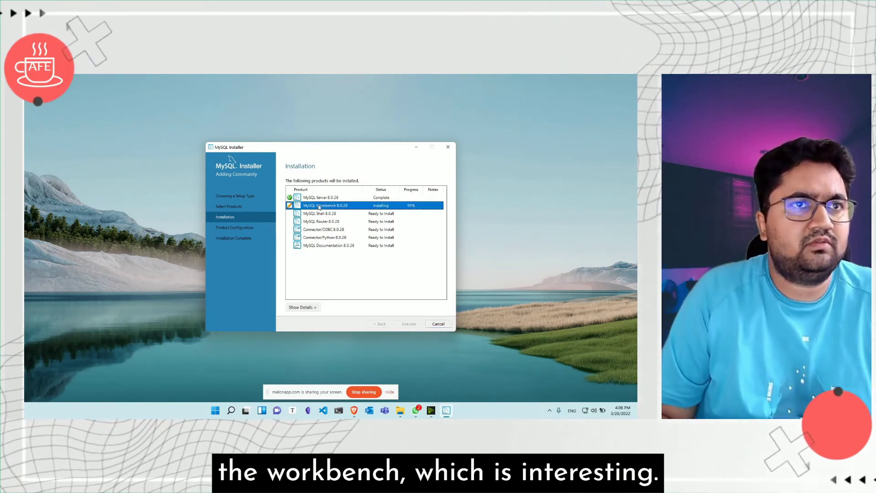
left_click(418, 211)
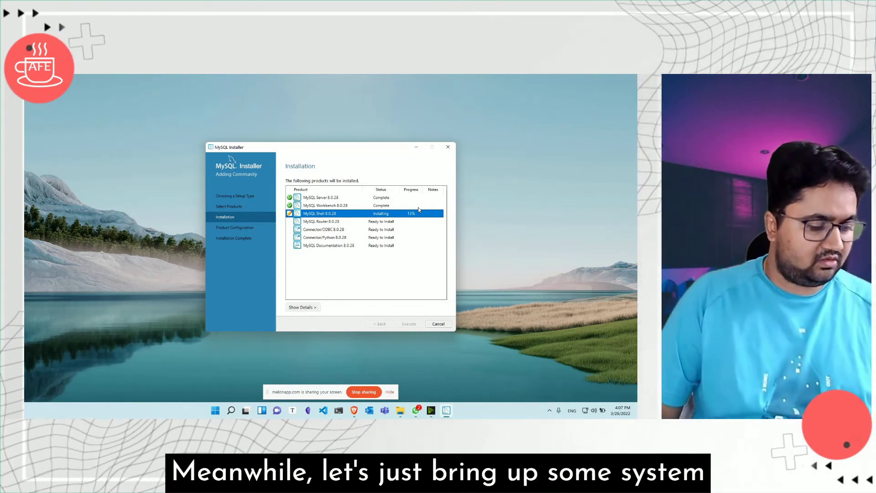
left_click(117, 315)
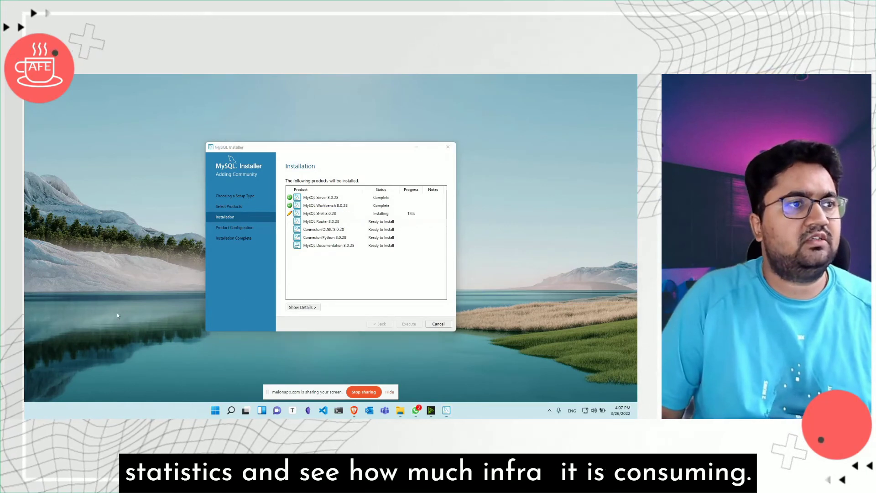
Open Task Manager, check the performance graphs and the processes sorted by CPU usage, and minimize it.
key("ctrl+shift+Escape")
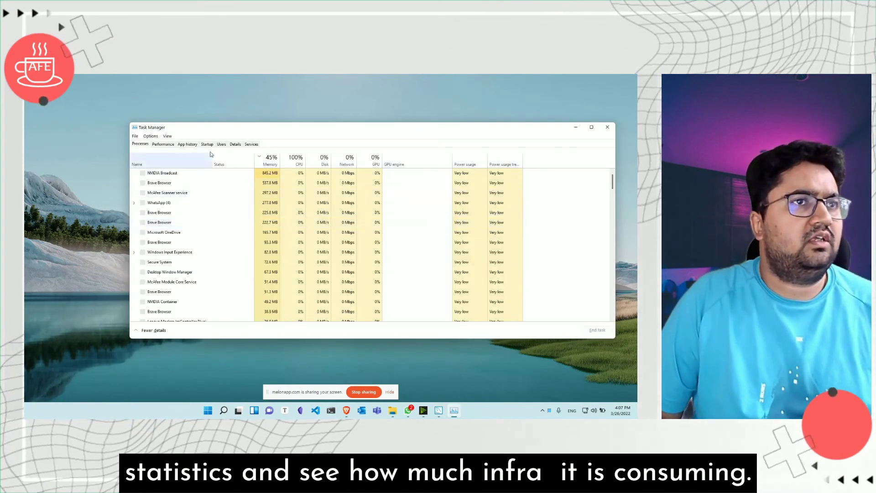
left_click(169, 146)
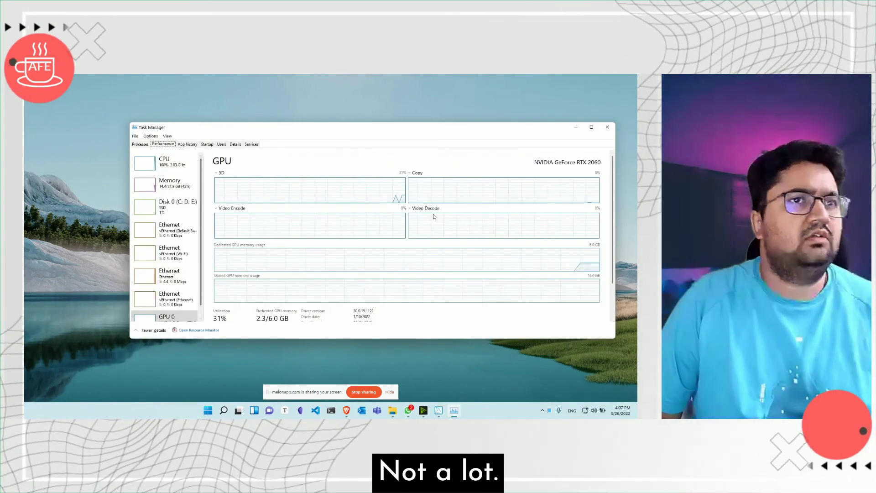
left_click(140, 144)
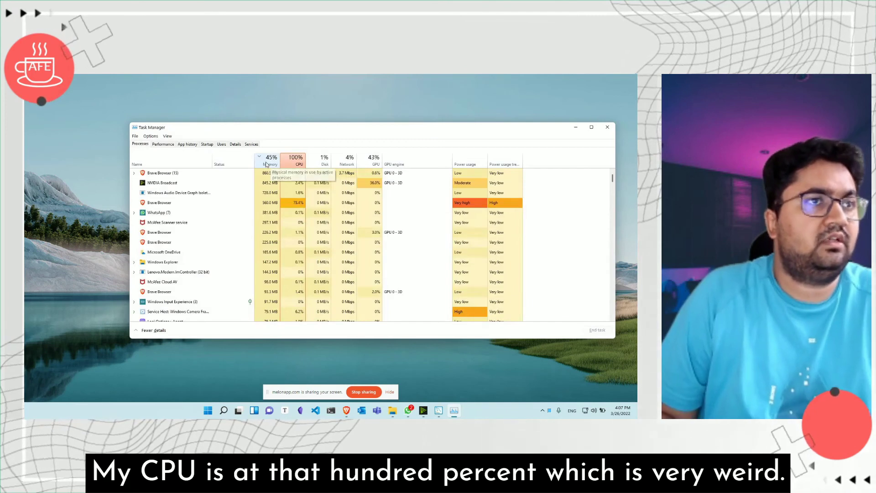
left_click(293, 162)
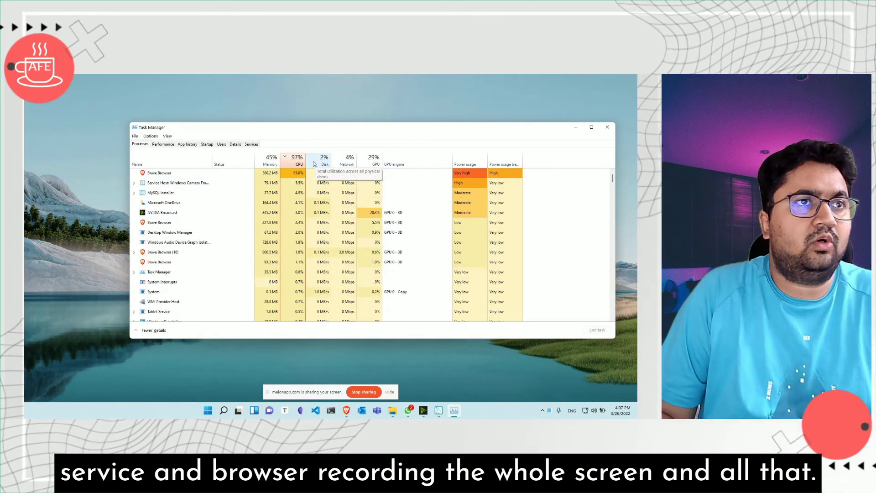
left_click(576, 128)
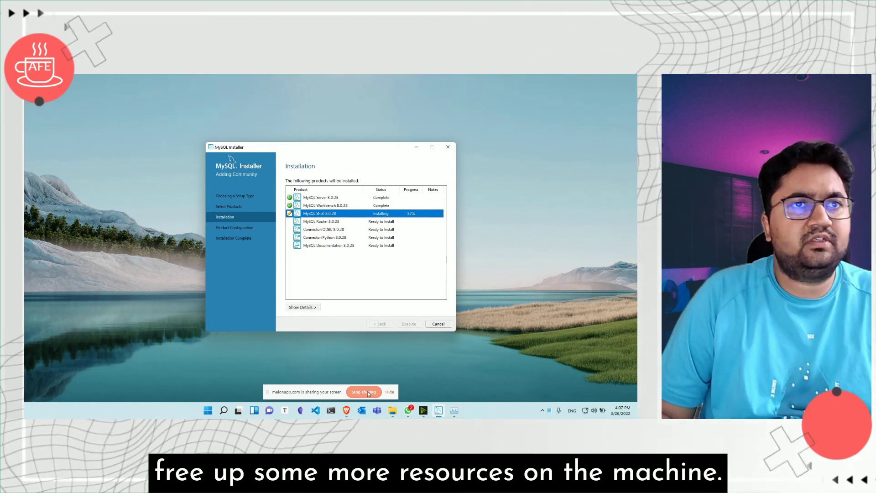
left_click(367, 390)
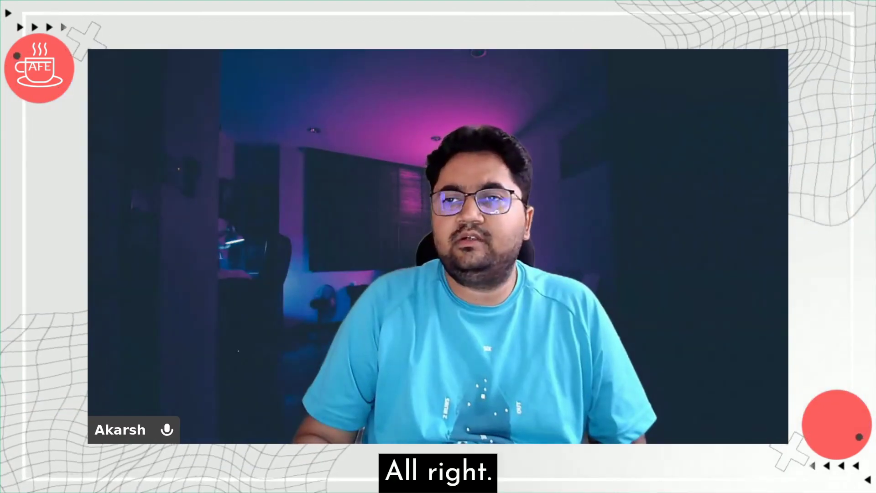